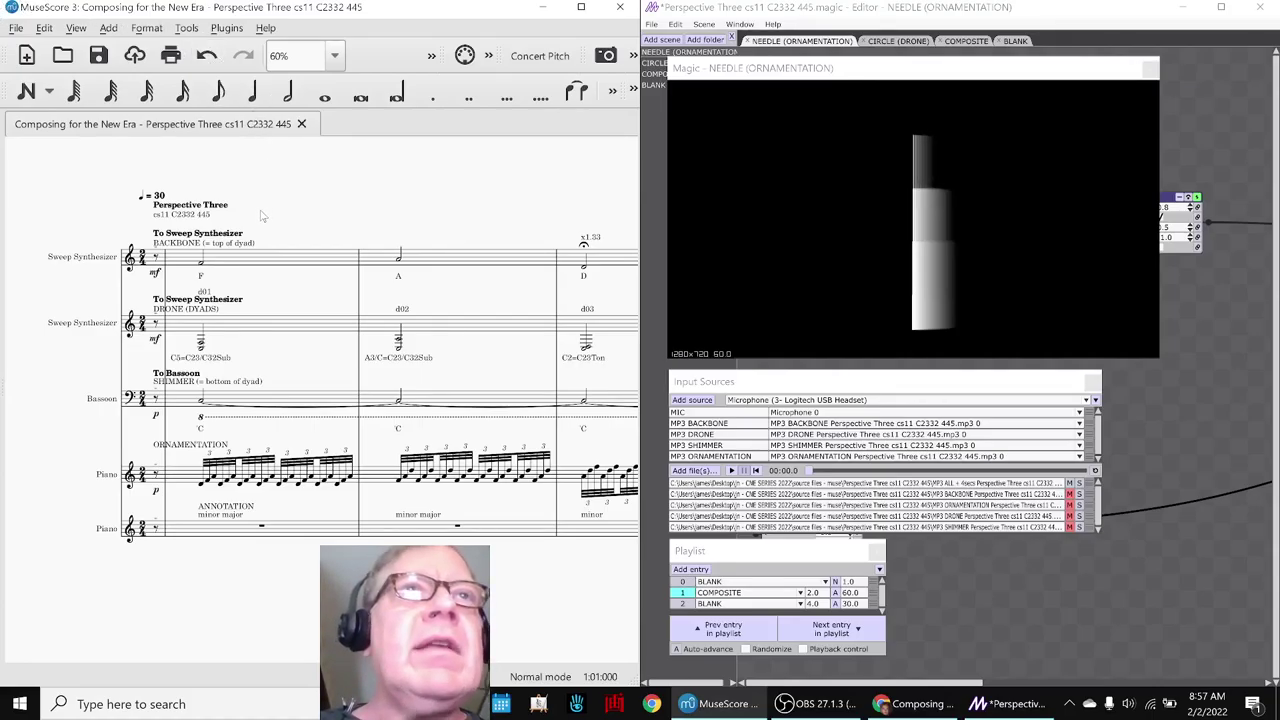
# Step: Play the score briefly from measure 1, then preview the needle animation with audio in Magic
pyautogui.click(258, 268)
pyautogui.click(310, 190)
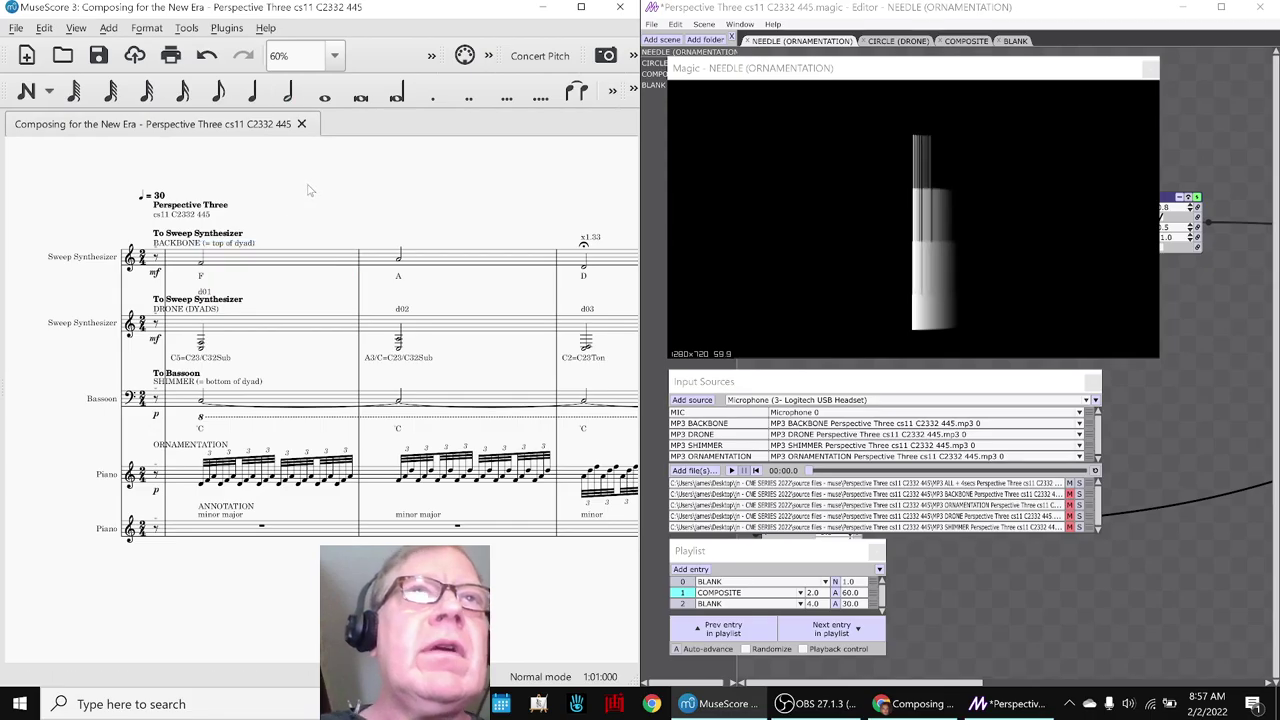
pyautogui.press('space')
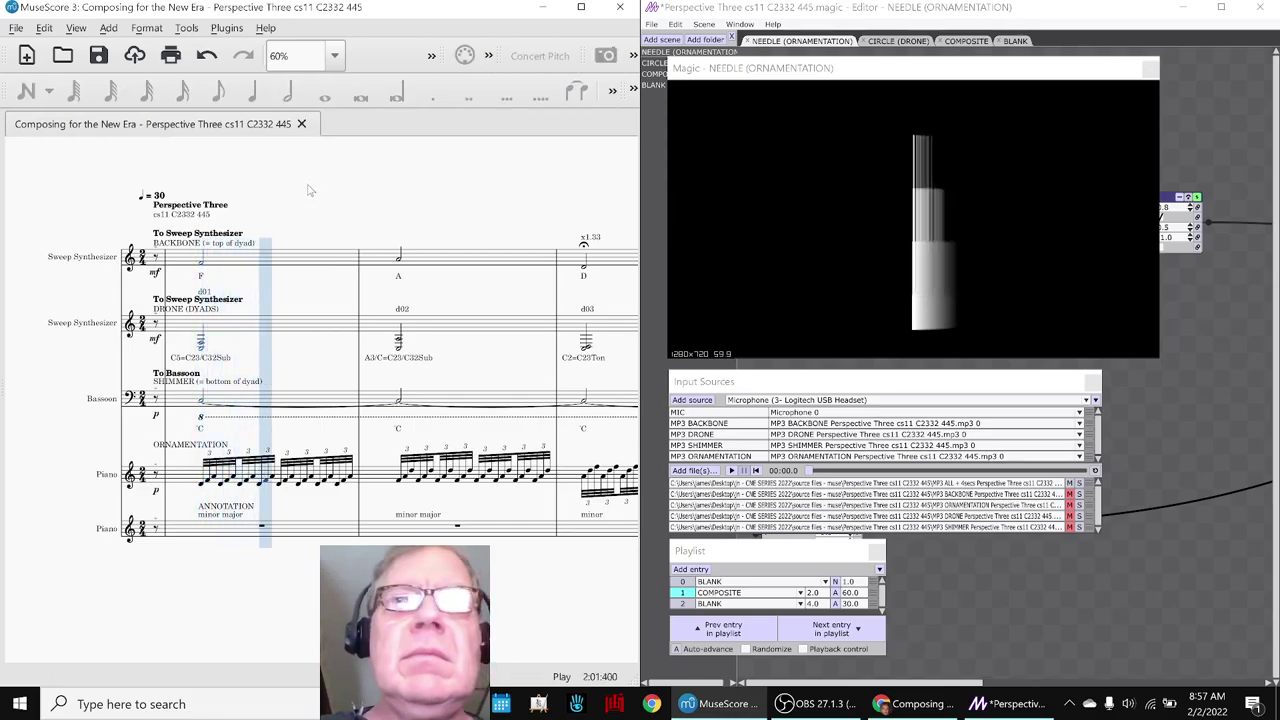
pyautogui.press('space')
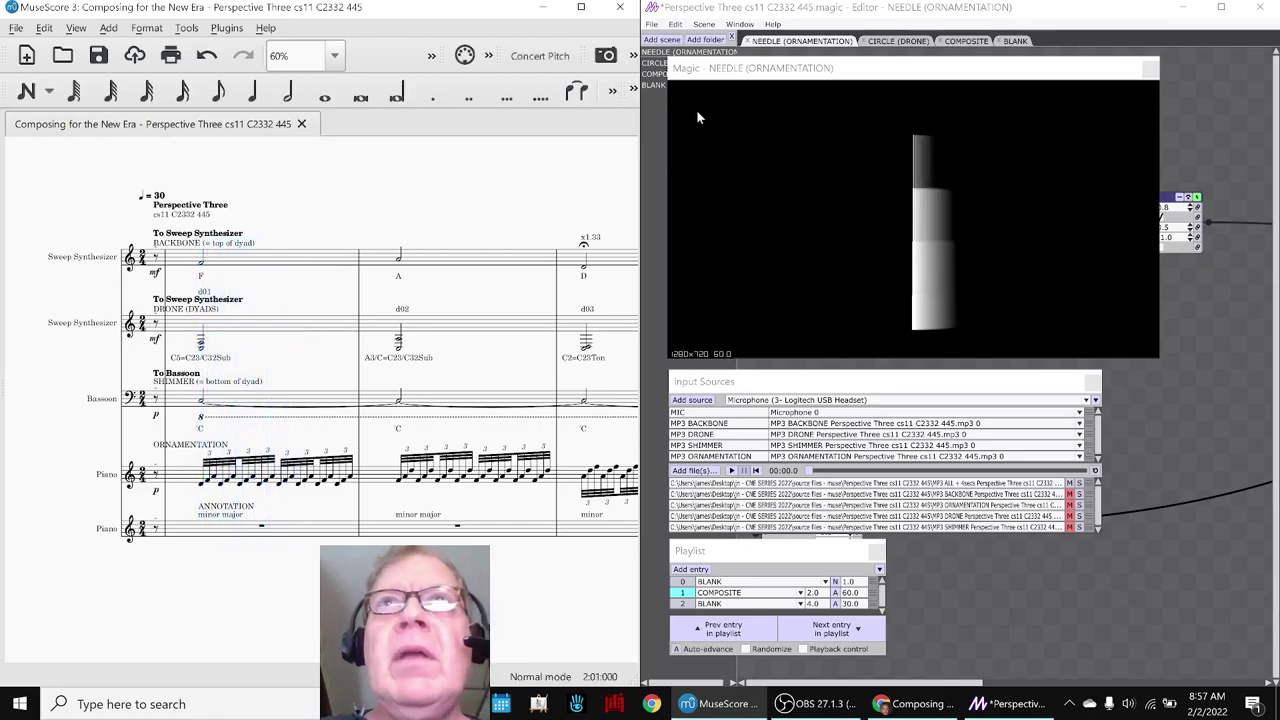
pyautogui.click(709, 74)
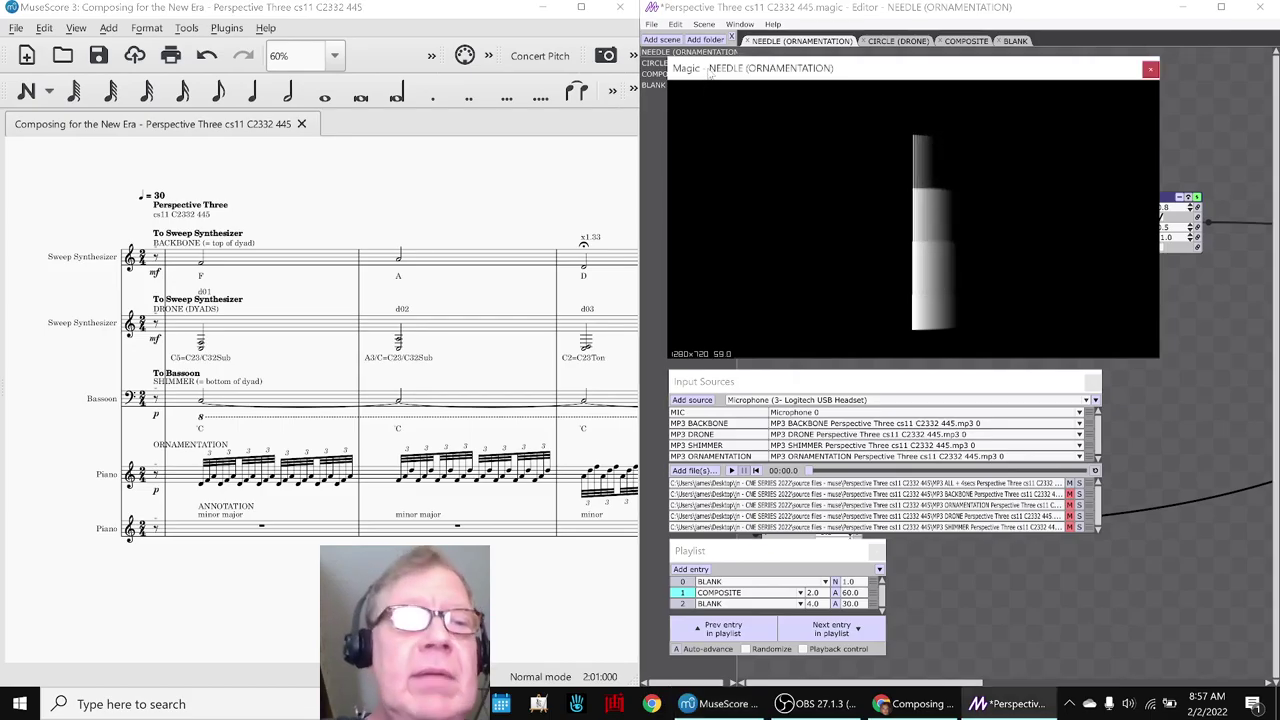
pyautogui.press('space')
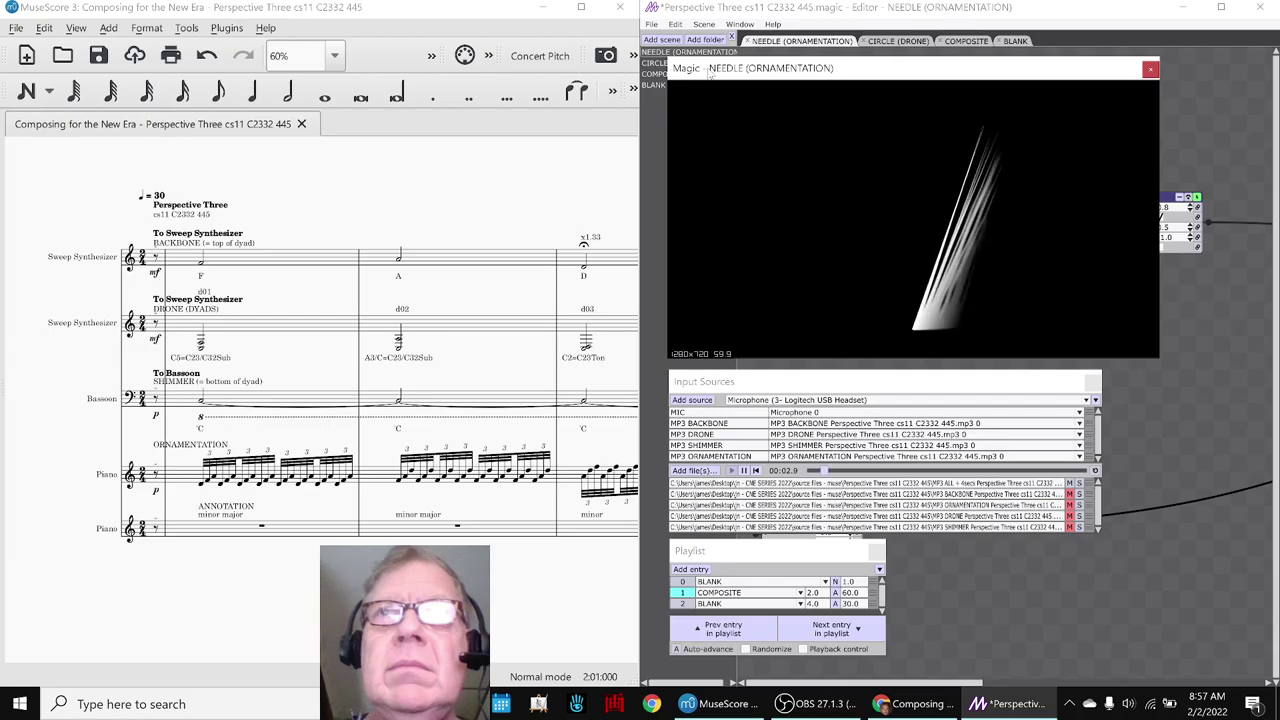
pyautogui.press('space')
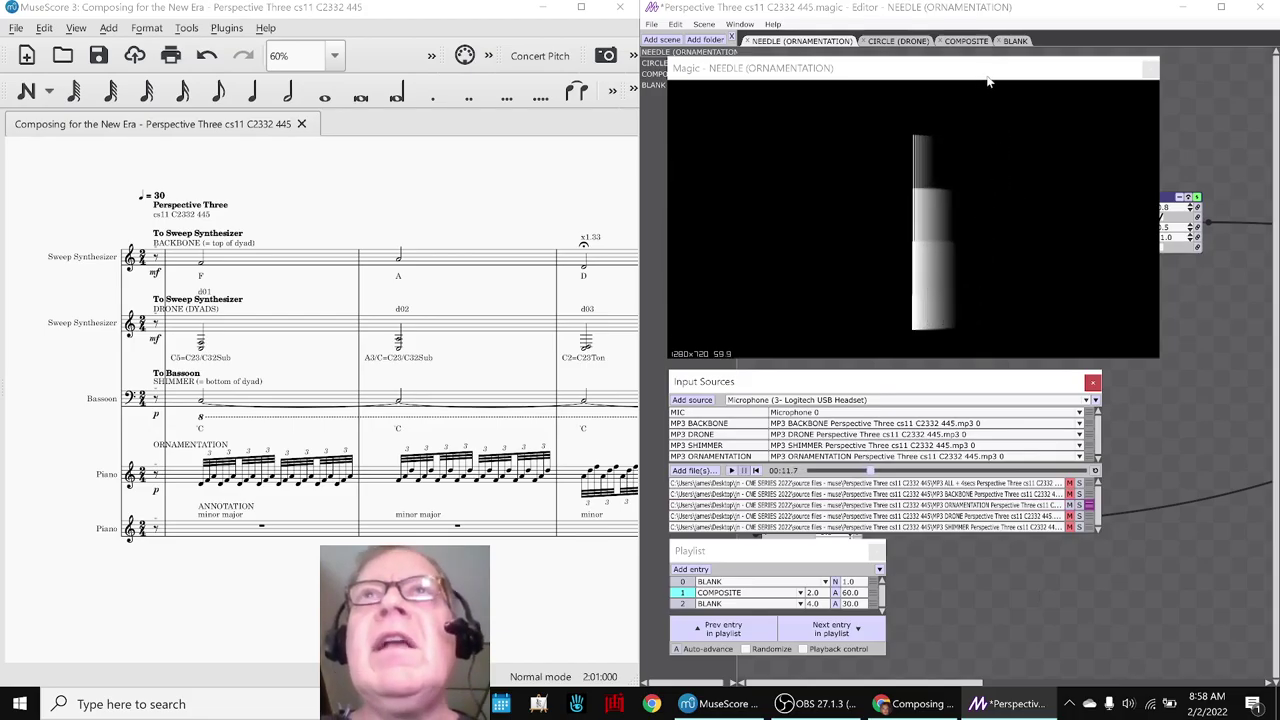
# Step: Show the CIRCLE (DRONE) scene, compare the ornamentation triplet and drone half note, then show COMPOSITE
pyautogui.click(886, 43)
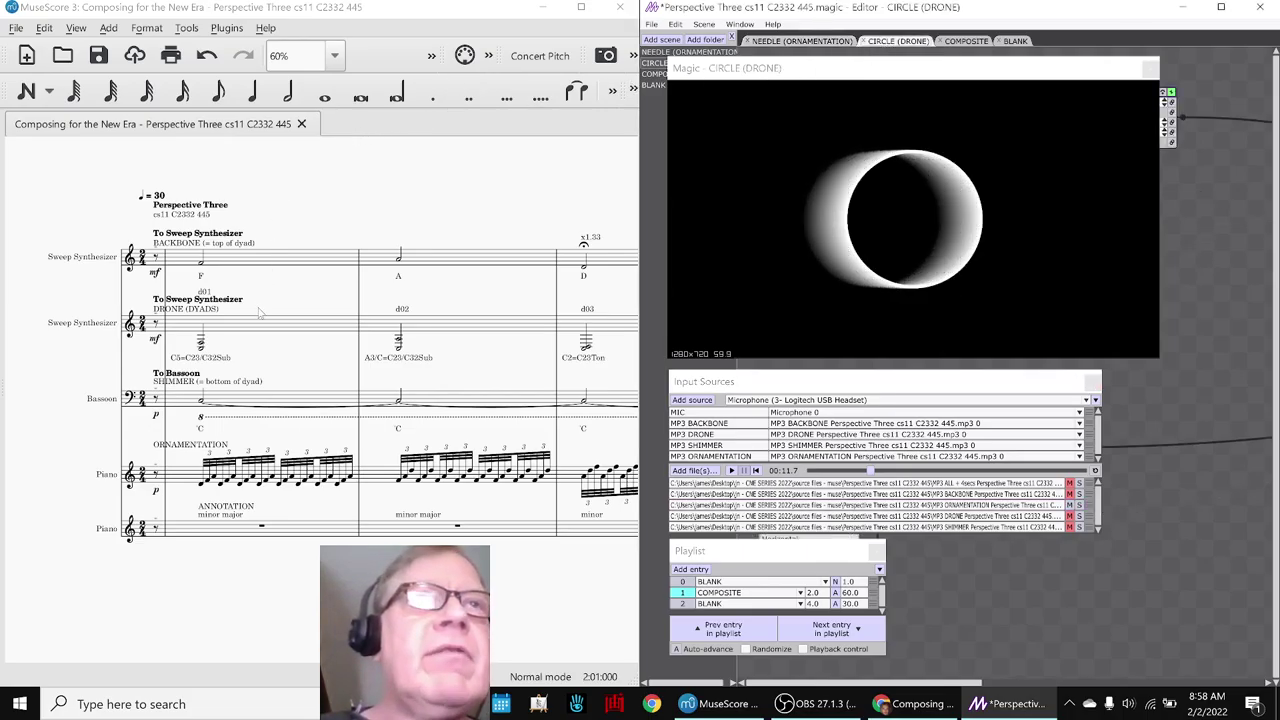
pyautogui.click(201, 486)
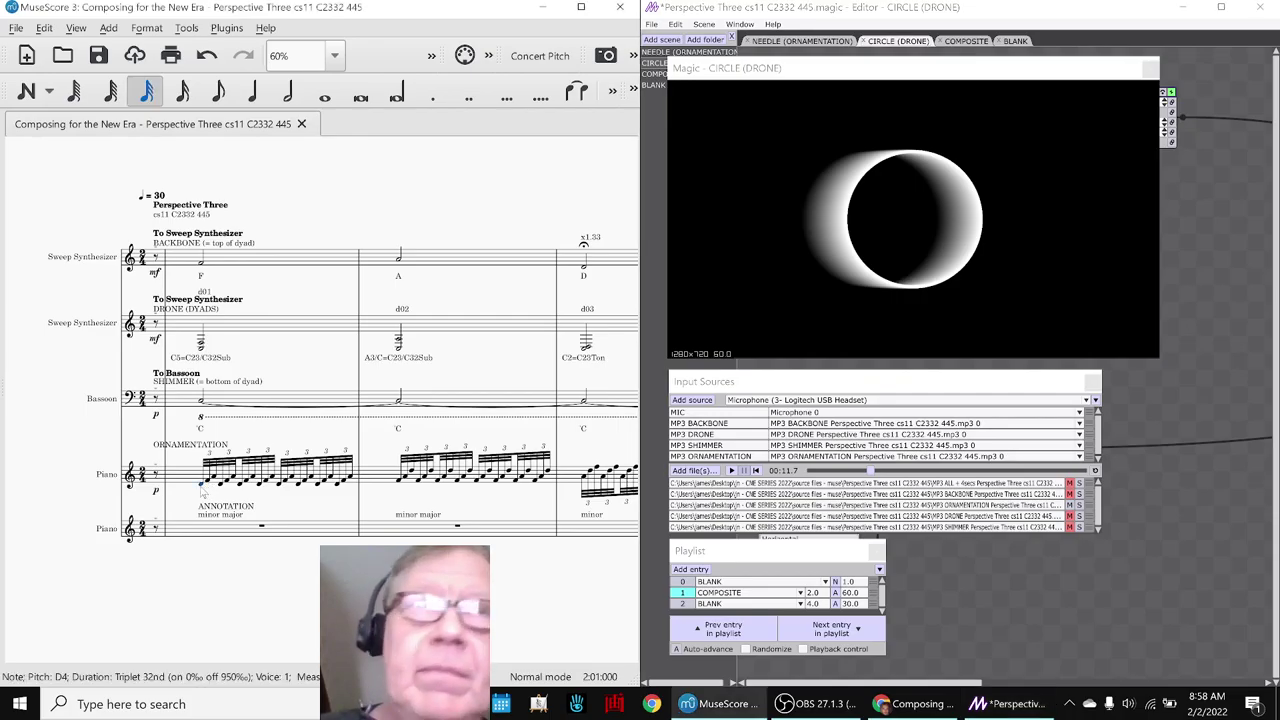
pyautogui.press('Right')
pyautogui.press('Right')
pyautogui.press('Right')
pyautogui.press('Right')
pyautogui.press('Right')
pyautogui.press('Right')
pyautogui.press('Right')
pyautogui.press('Right')
pyautogui.press('Right')
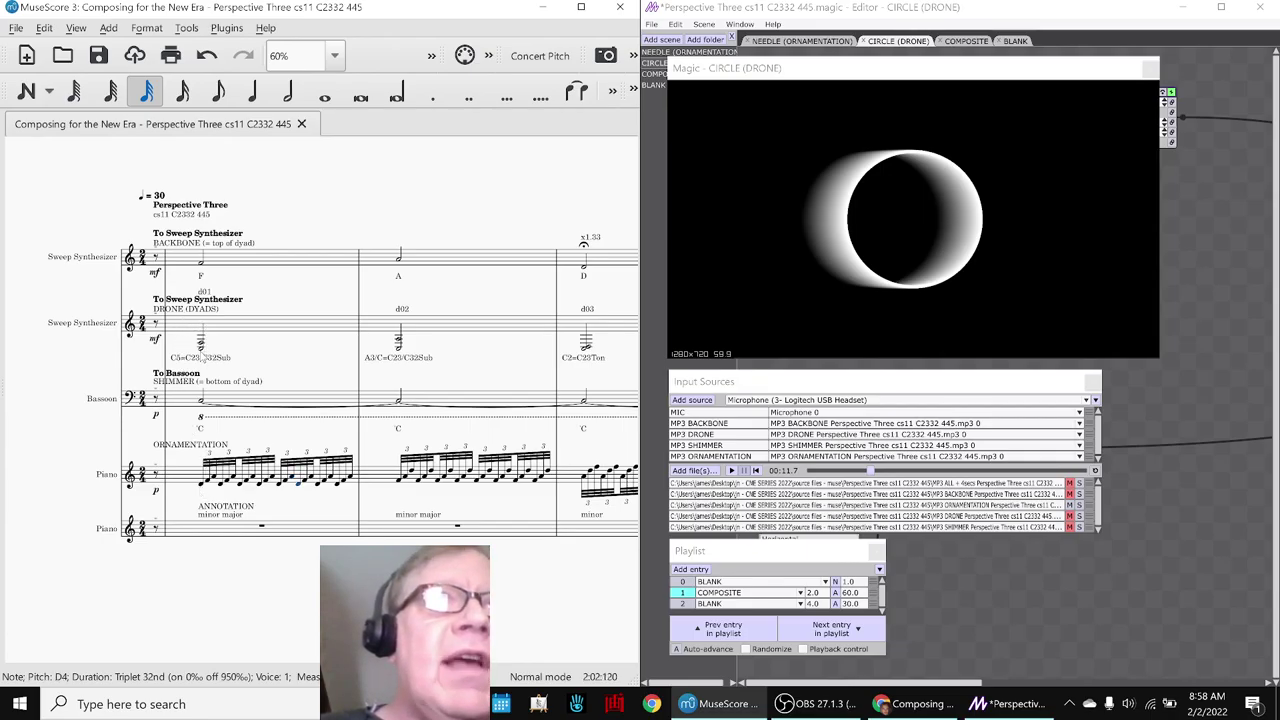
pyautogui.click(399, 343)
pyautogui.click(1013, 578)
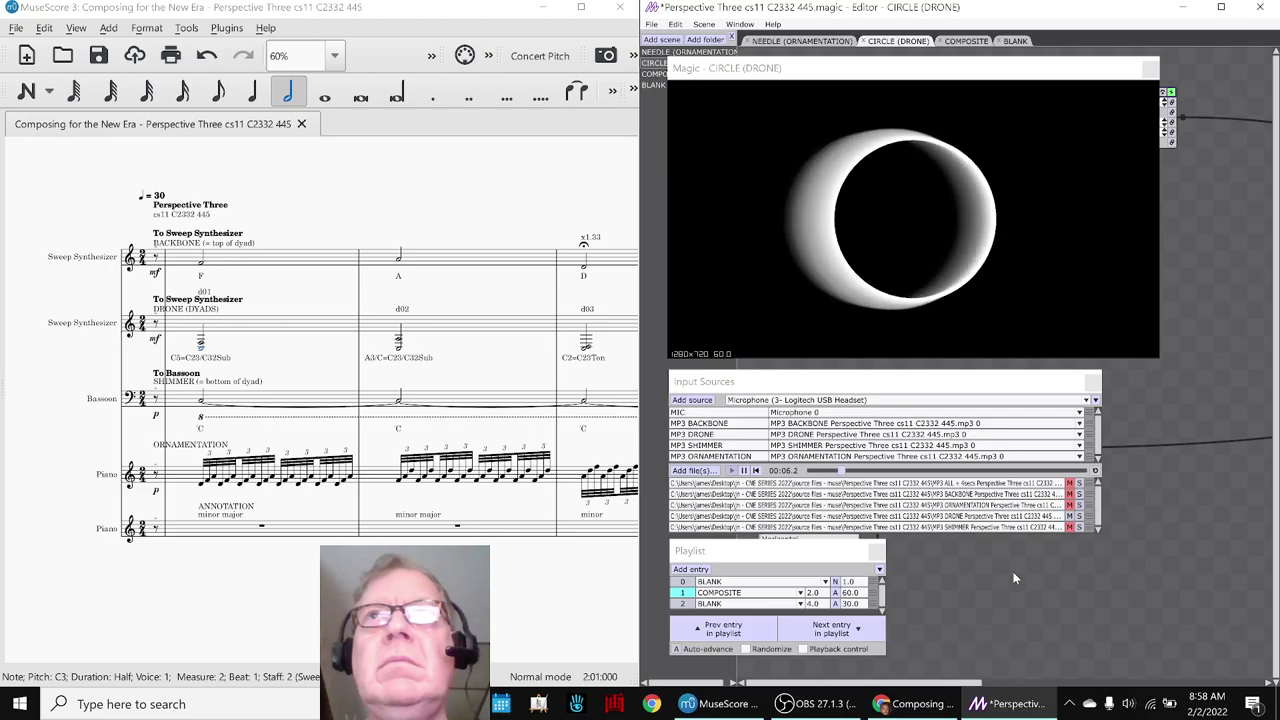
pyautogui.click(966, 42)
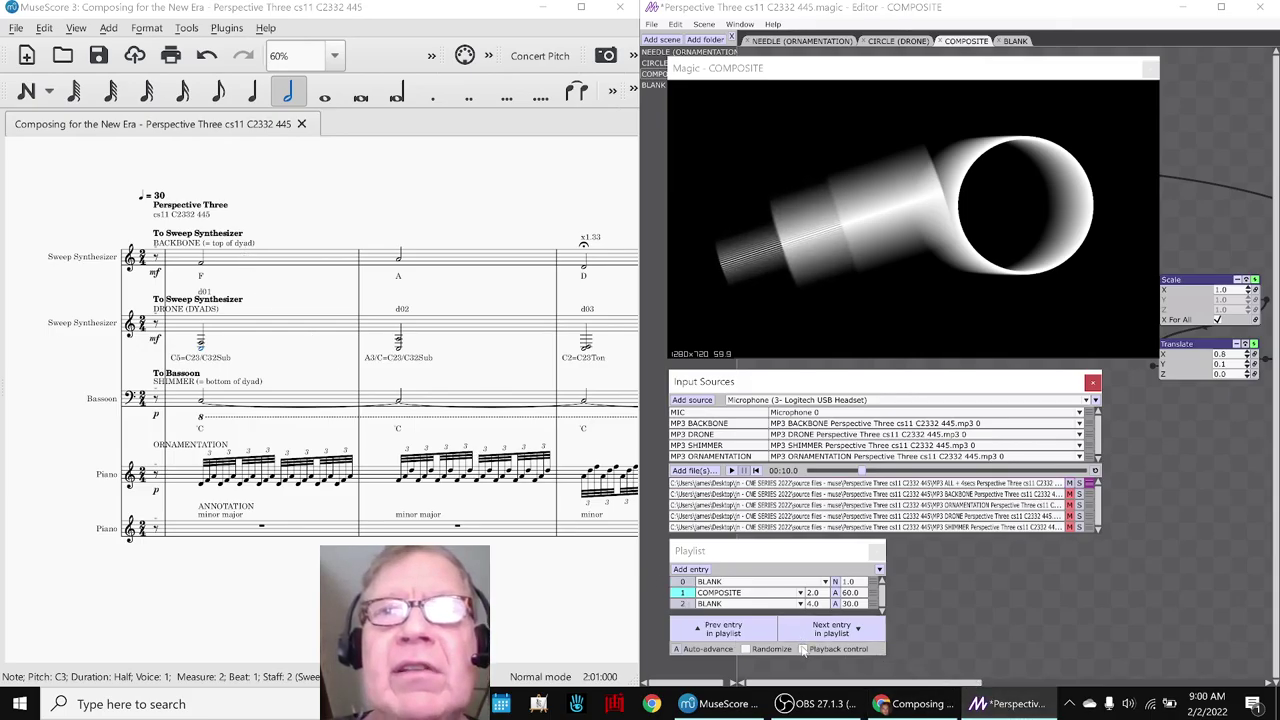
# Step: Turn on Playback control in the Playlist panel
pyautogui.click(802, 649)
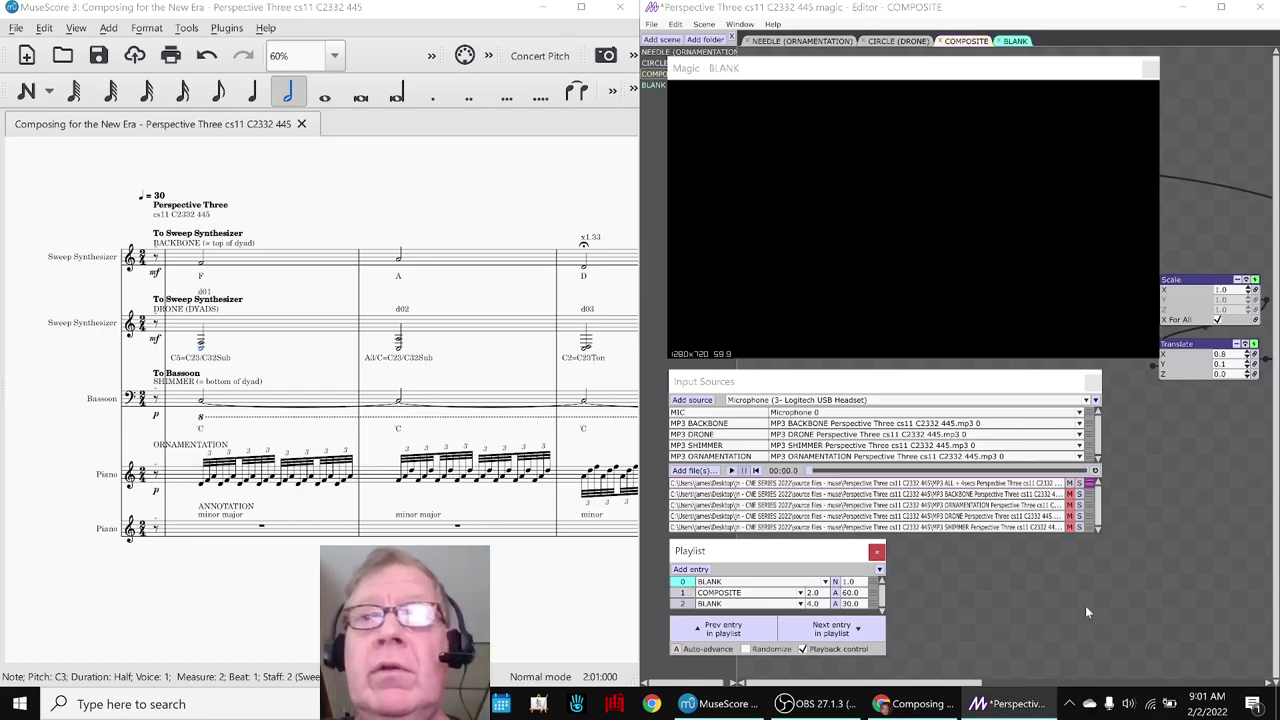
# Step: Bring up the session notes spreadsheet and select the internet service provider note in B13
pyautogui.click(949, 704)
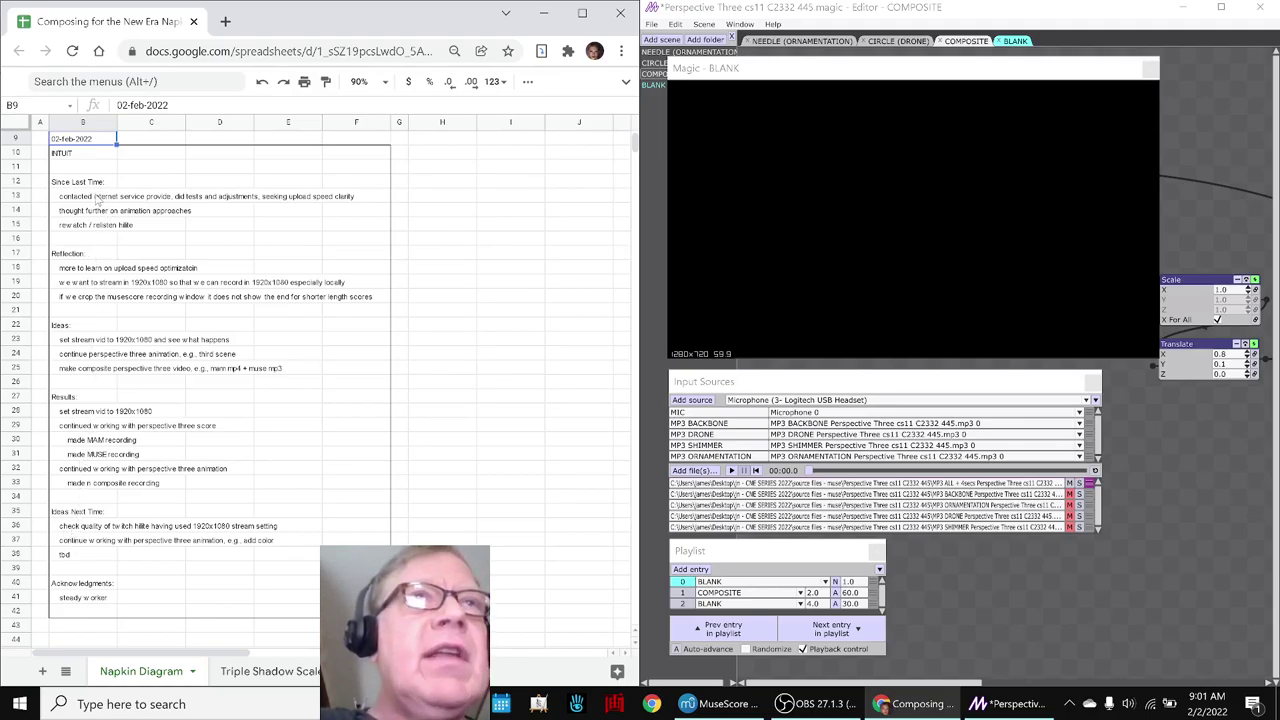
pyautogui.click(101, 198)
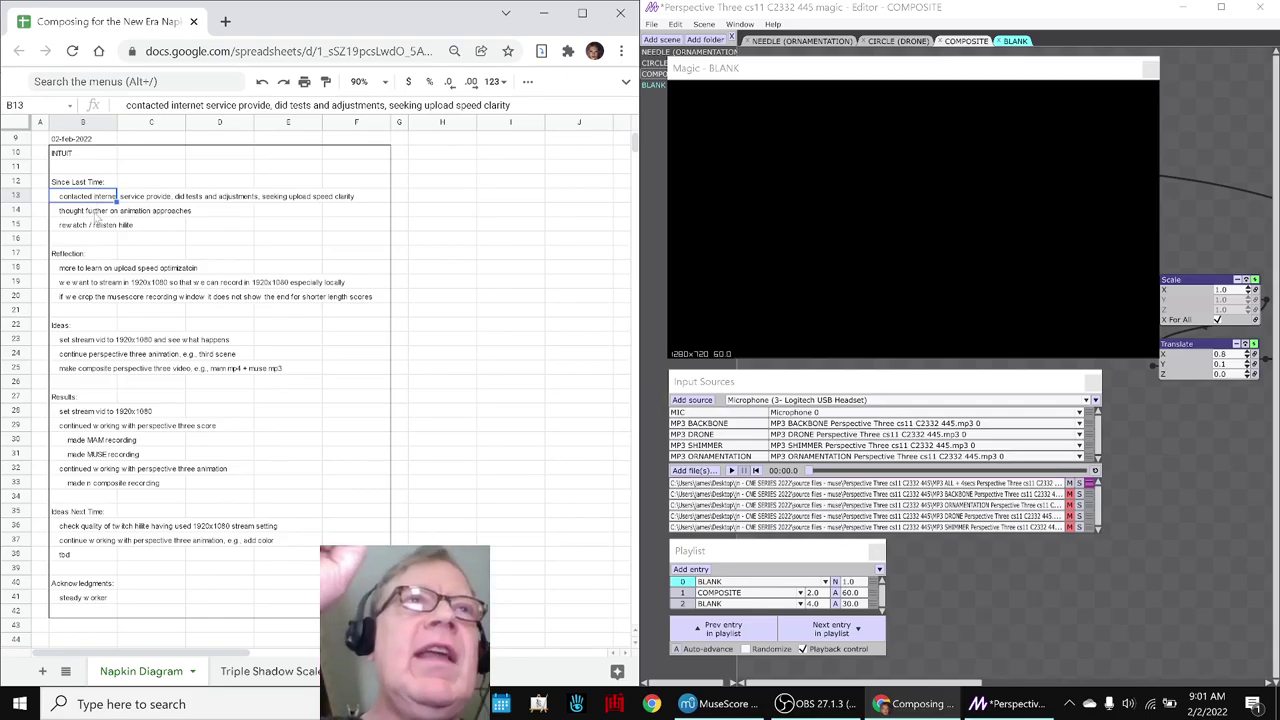
pyautogui.click(91, 227)
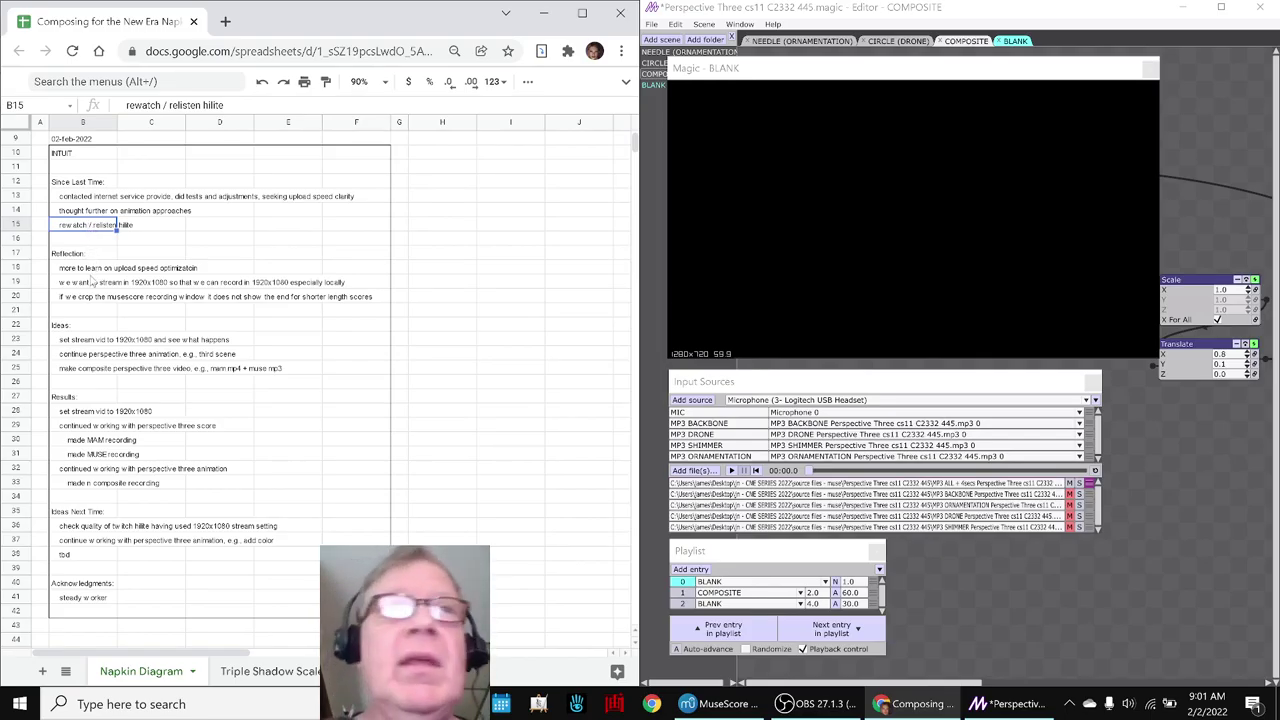
pyautogui.click(86, 340)
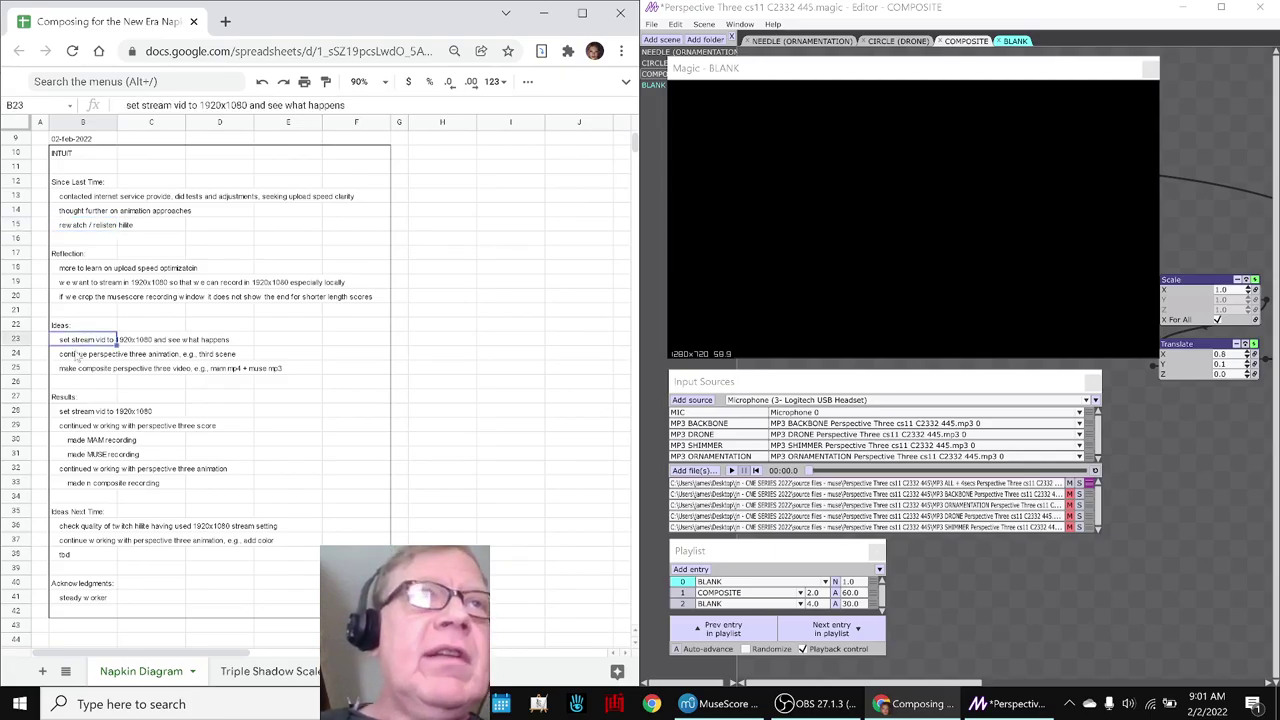
pyautogui.click(72, 370)
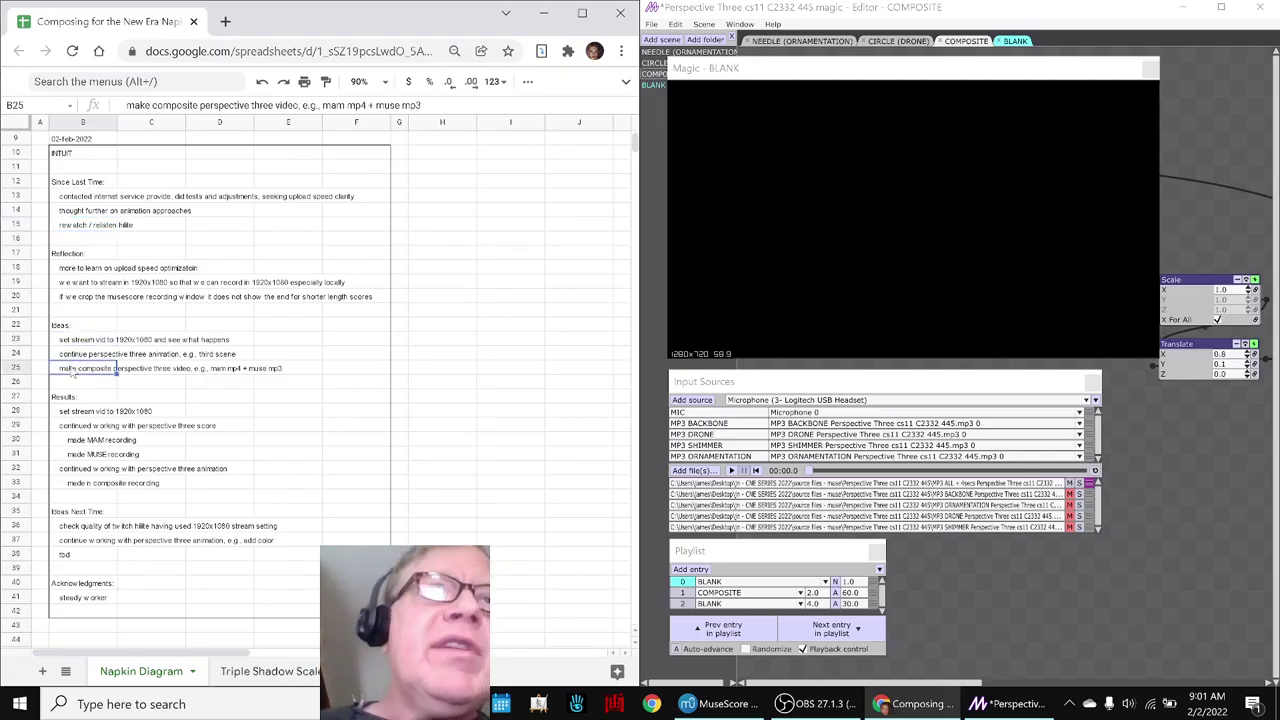
pyautogui.click(74, 414)
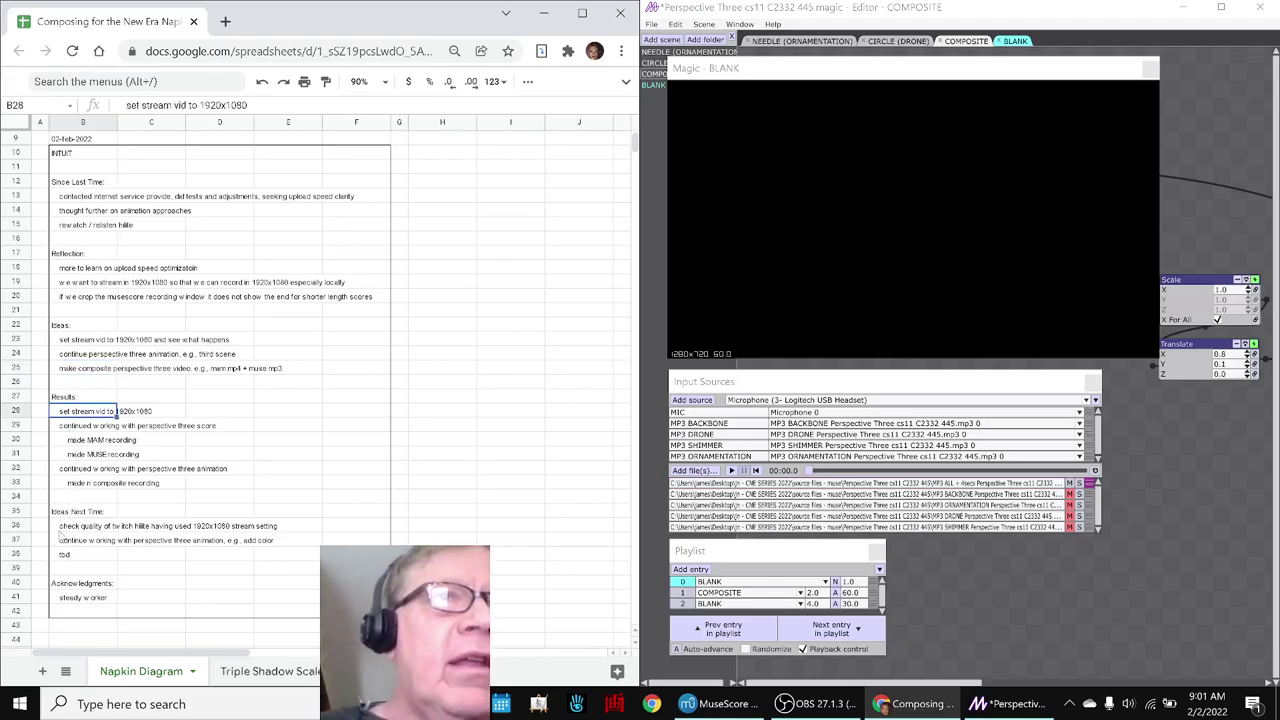
pyautogui.click(62, 530)
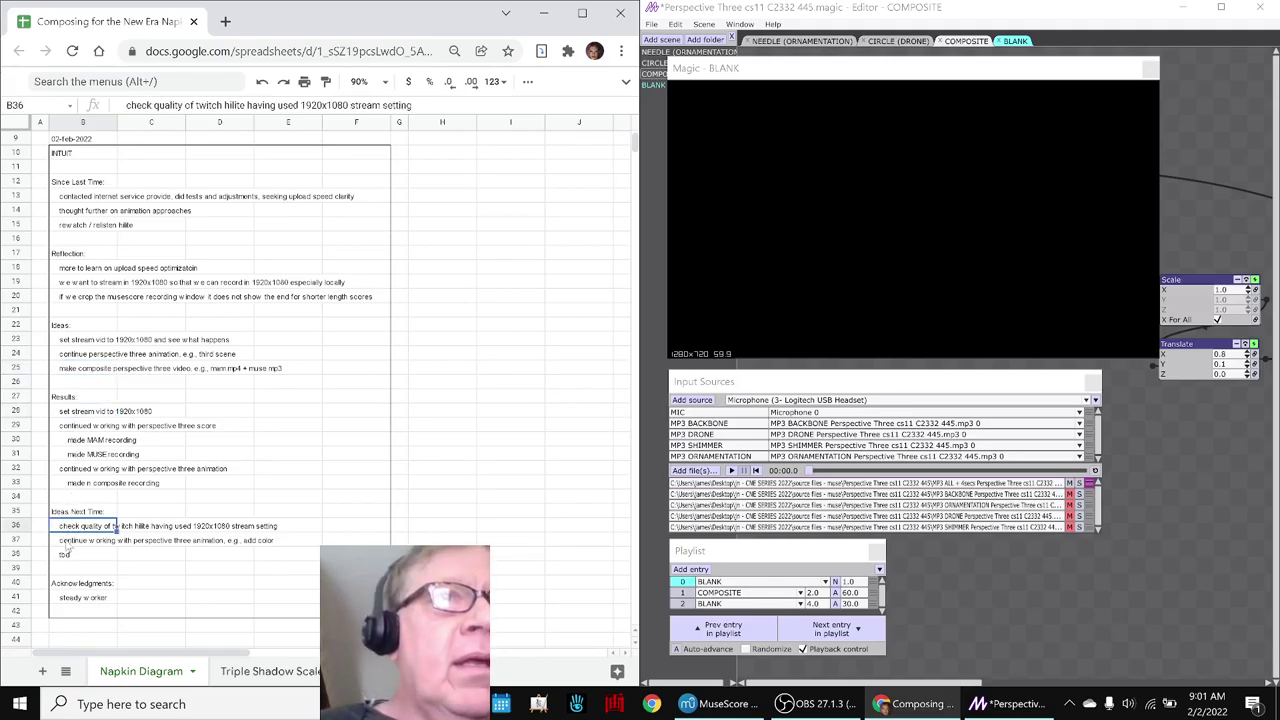
pyautogui.click(66, 545)
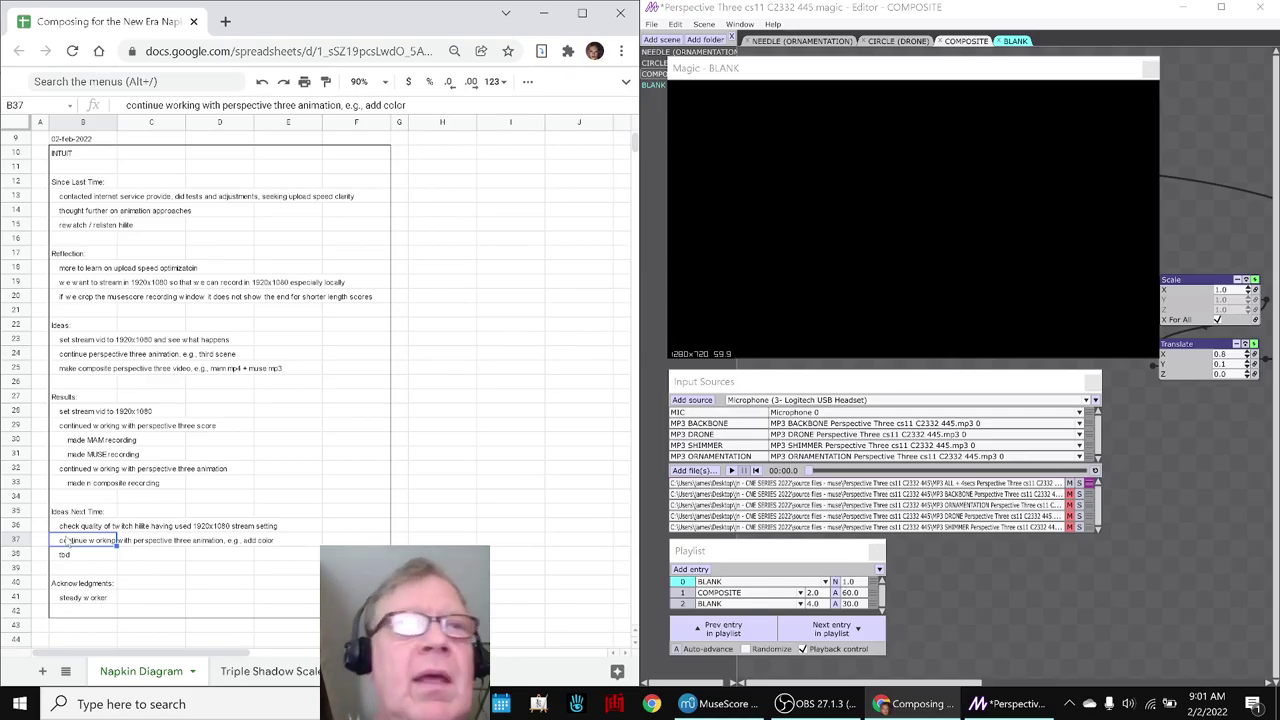
pyautogui.click(103, 600)
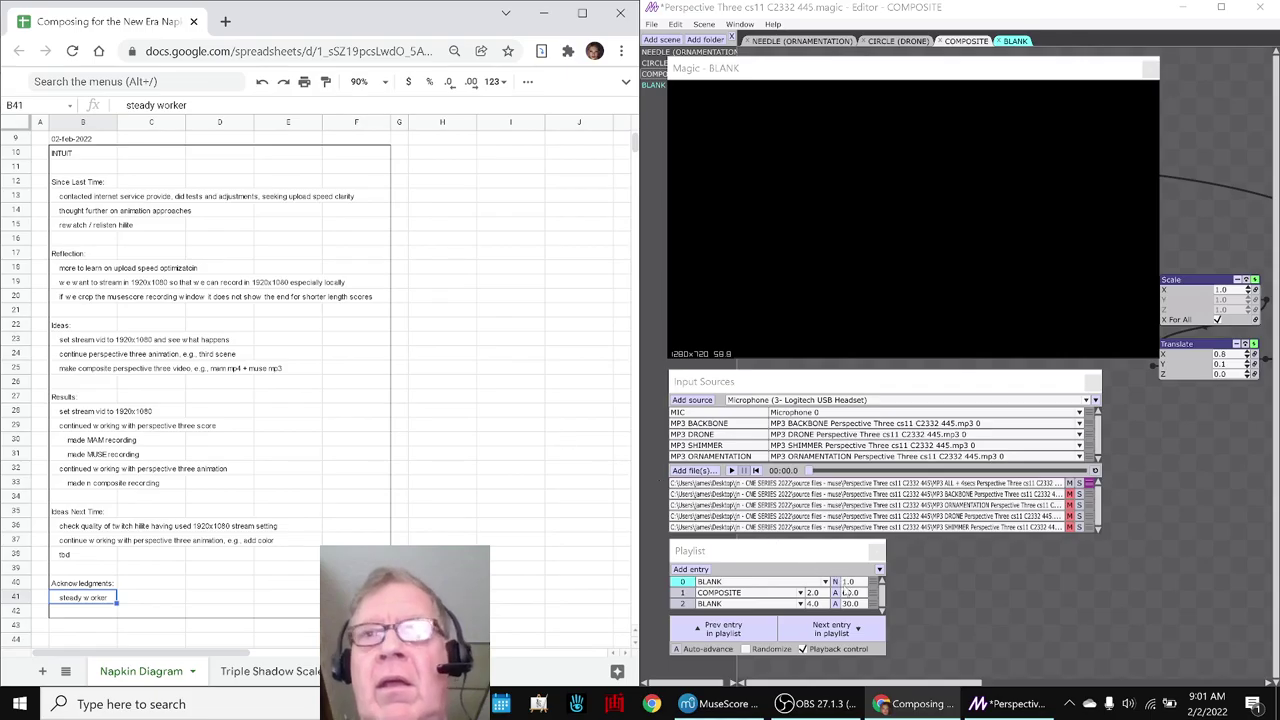
pyautogui.click(815, 708)
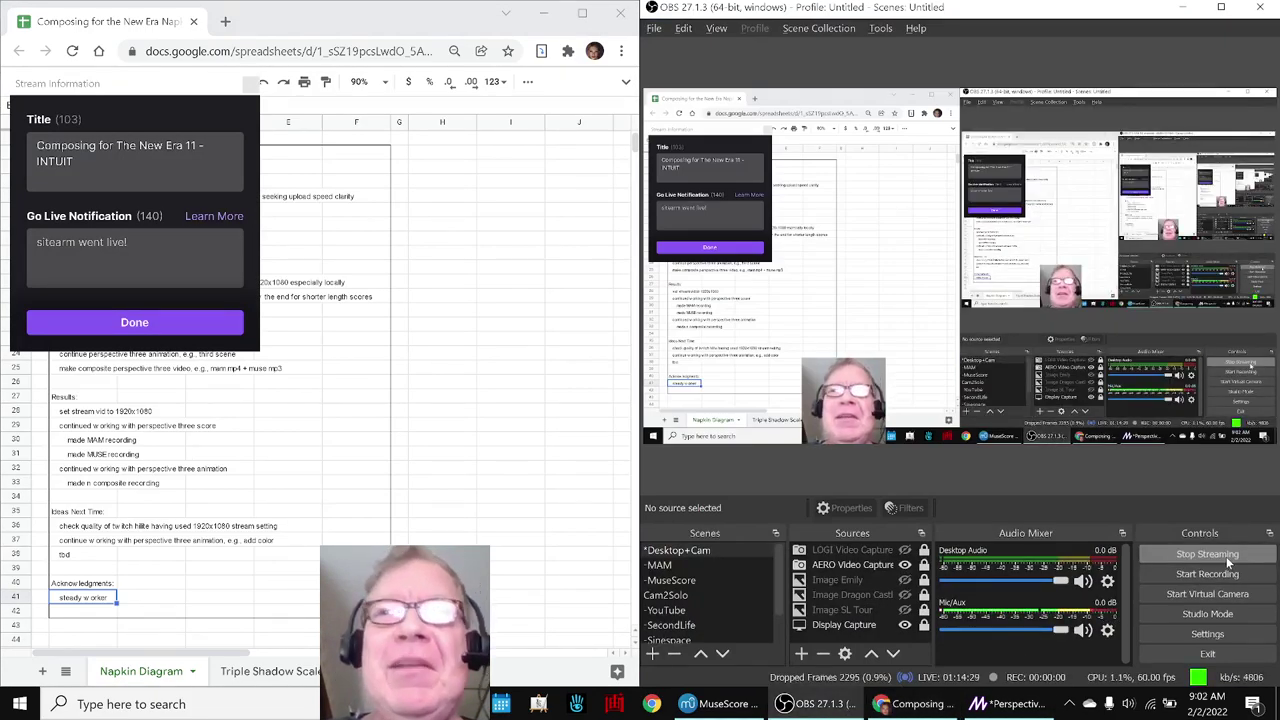